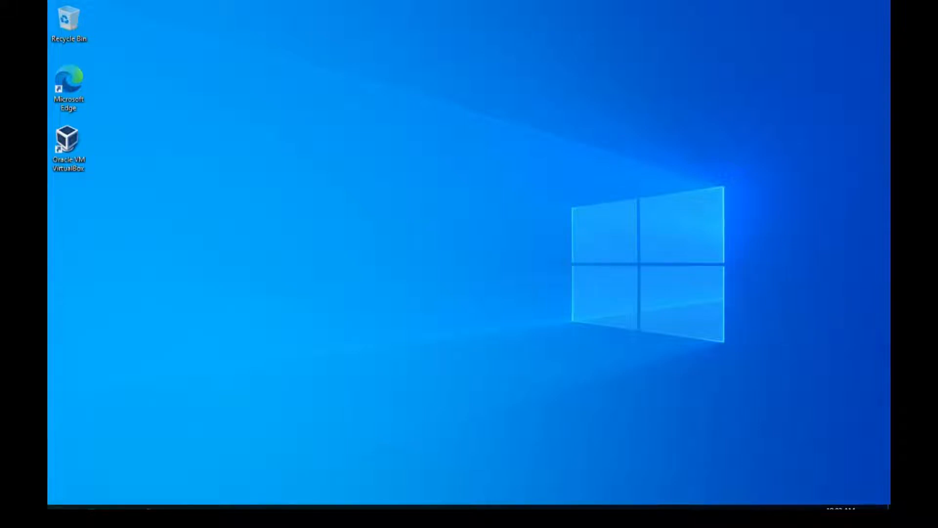
Open the Apps & features page in Windows Settings
click(61, 507)
click(62, 507)
click(61, 507)
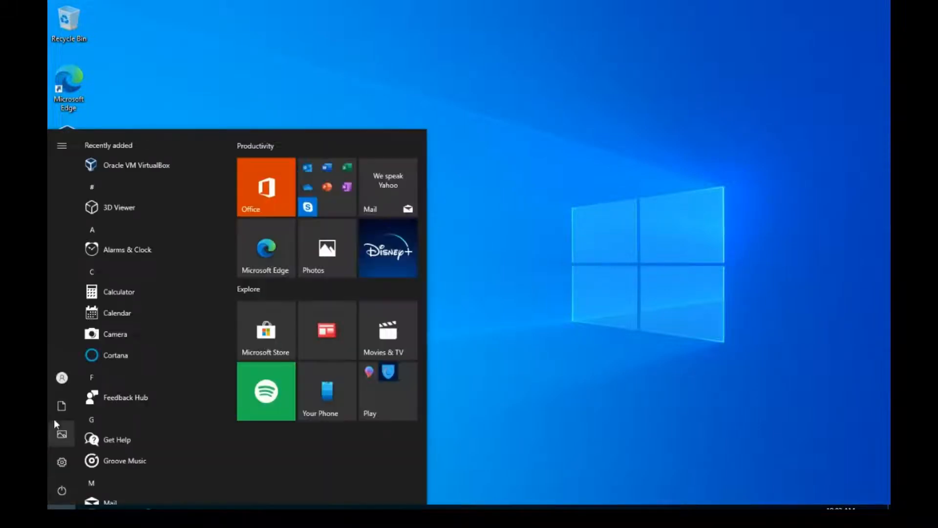
mouse_move(65, 386)
click(62, 461)
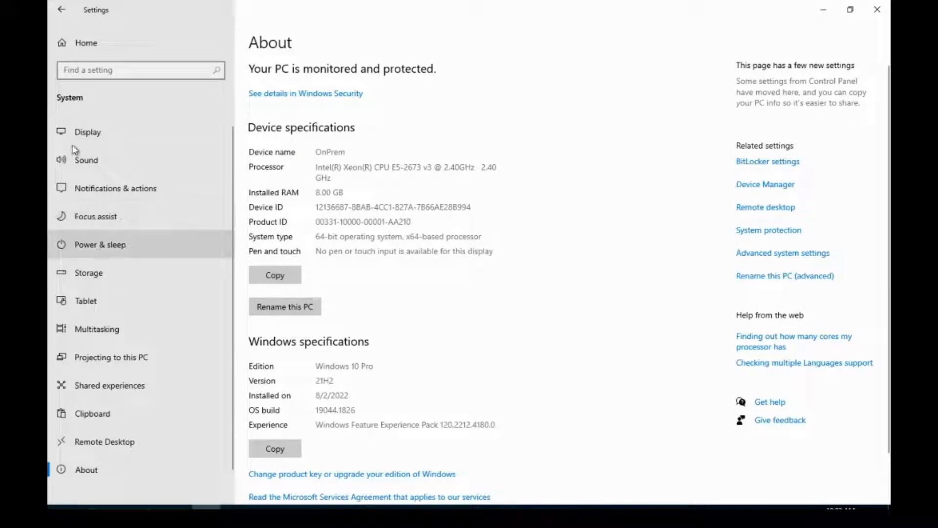
click(74, 39)
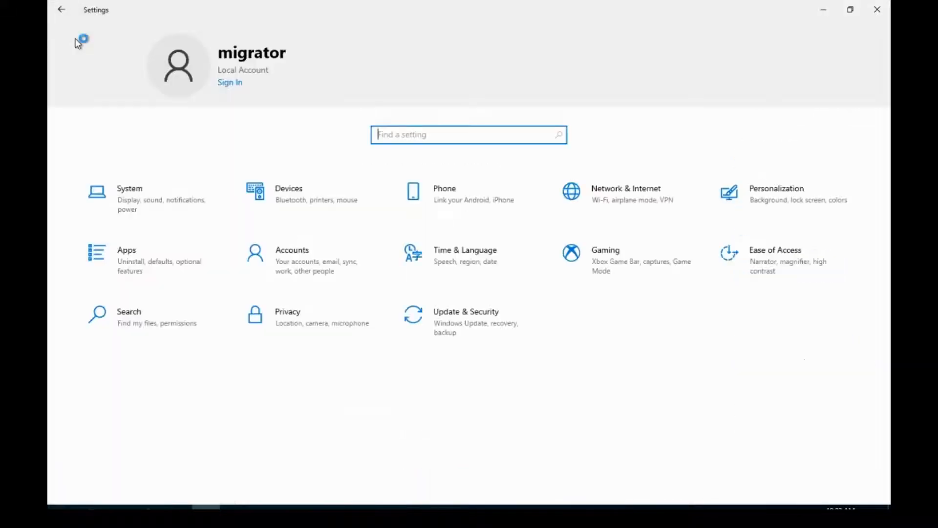
click(142, 258)
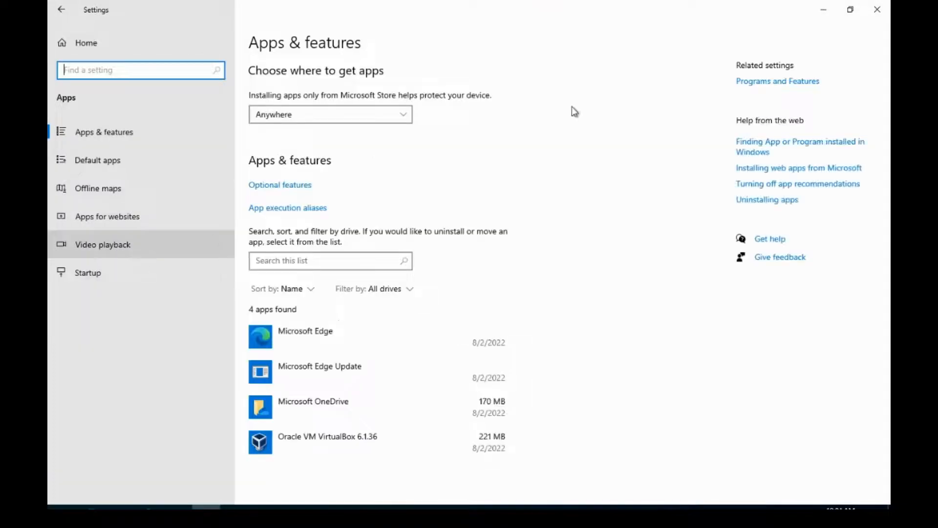
Inspect the Hyper-V entry in Windows Features without changing it, and close all the settings windows
click(768, 86)
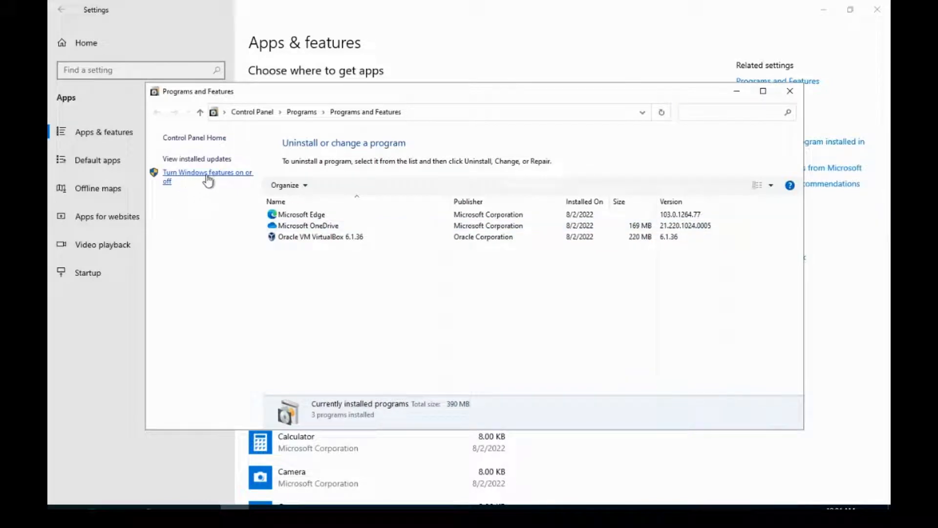
click(209, 176)
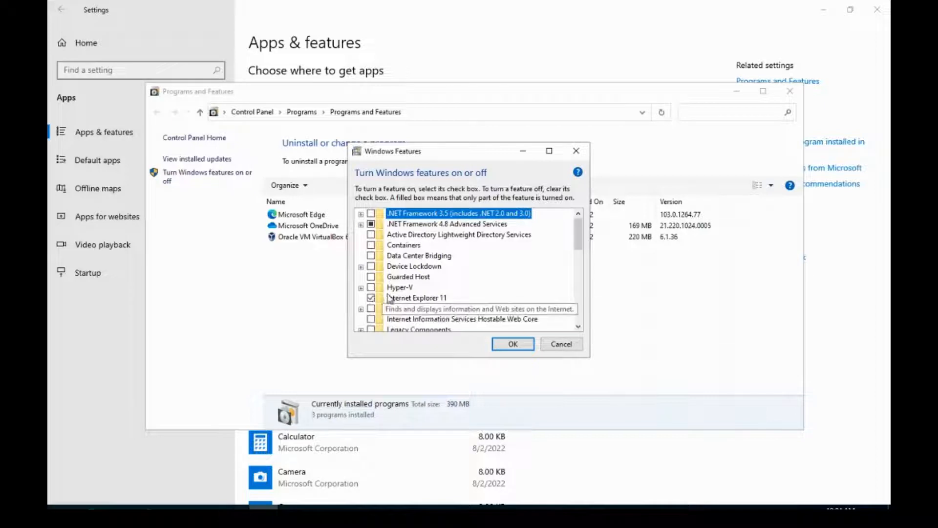
click(561, 344)
click(787, 92)
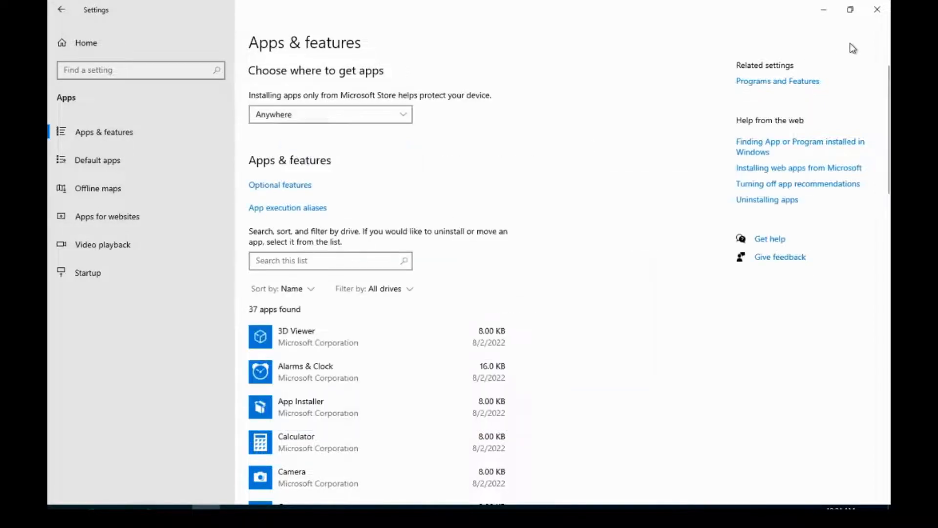
click(876, 9)
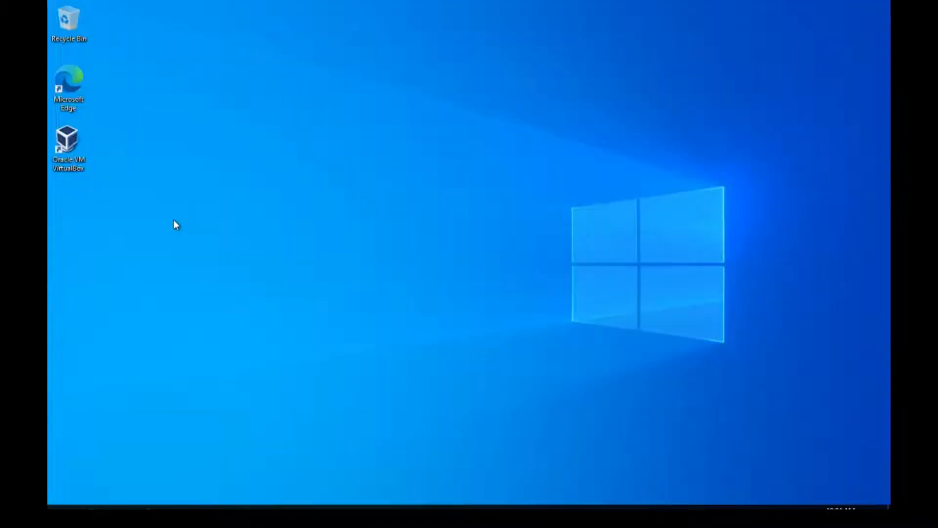
Open Oracle VM VirtualBox from the desktop and start creating a new virtual machine
double_click(70, 169)
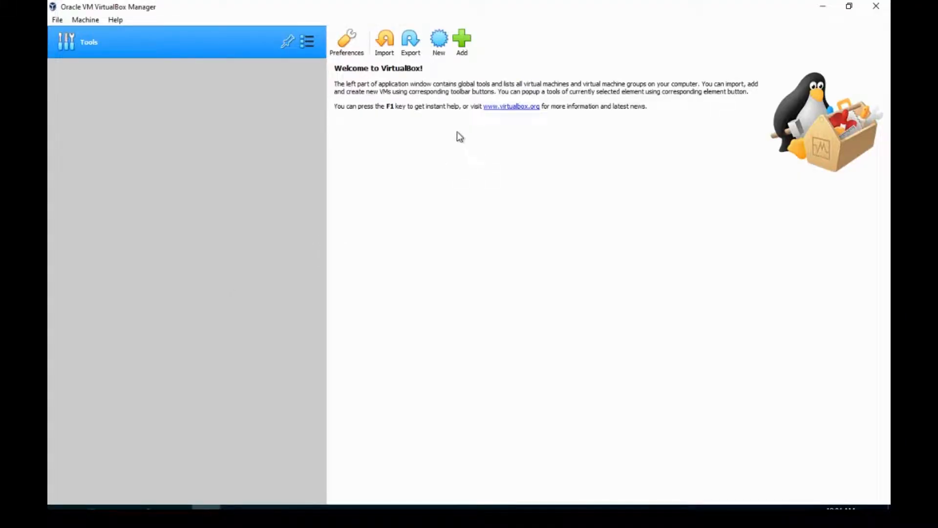
click(436, 51)
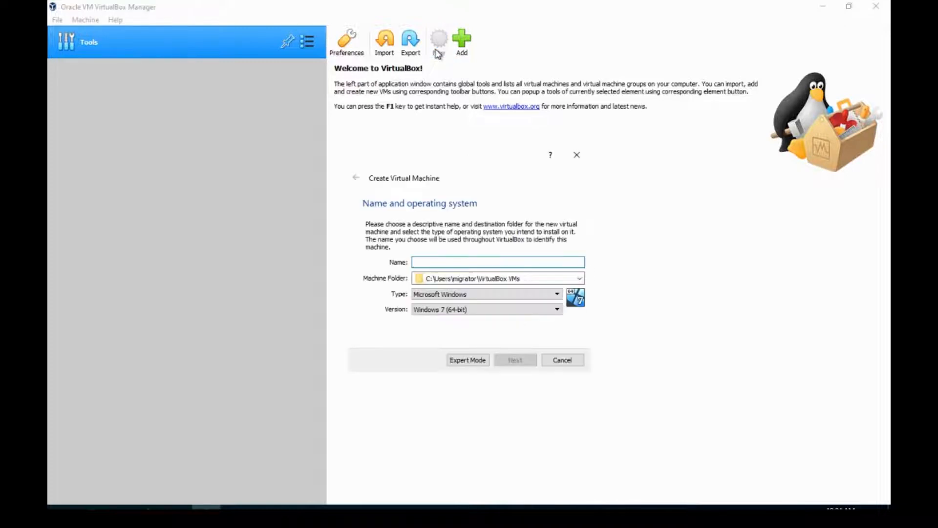
click(428, 260)
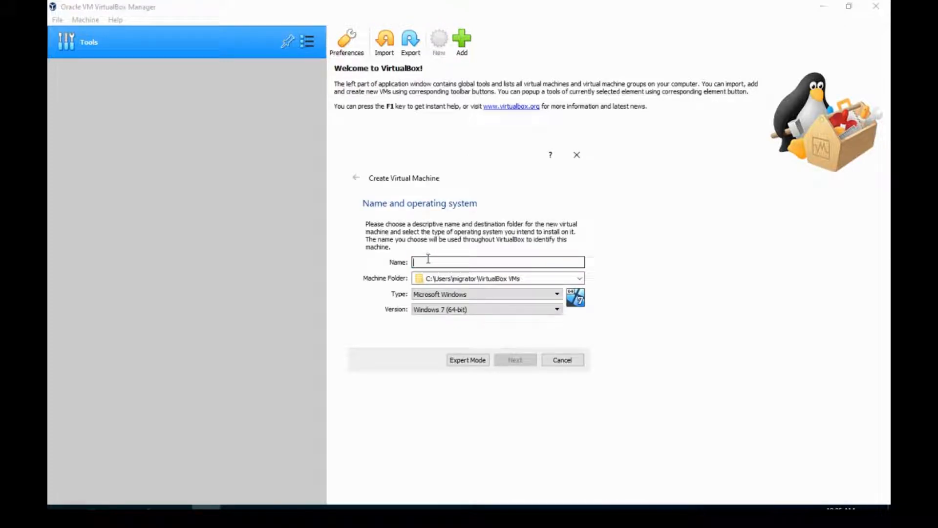
text(WebServer)
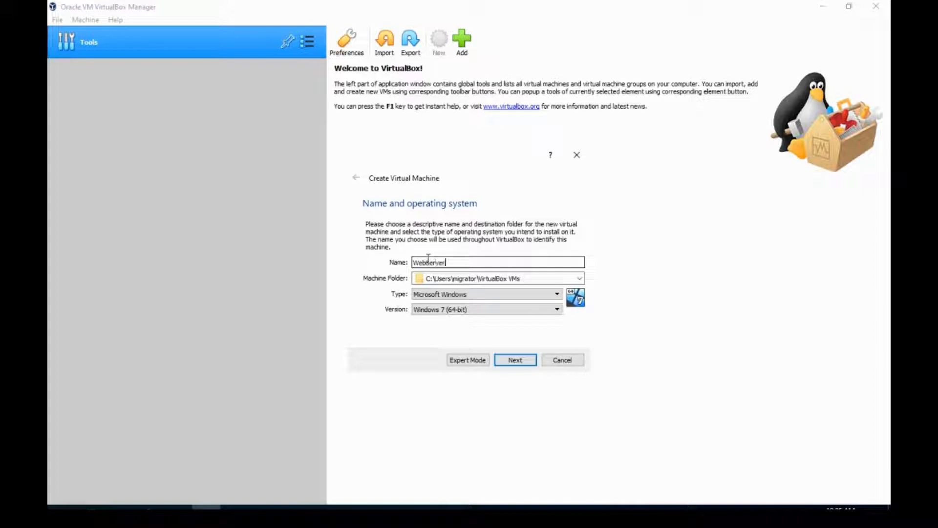
click(457, 295)
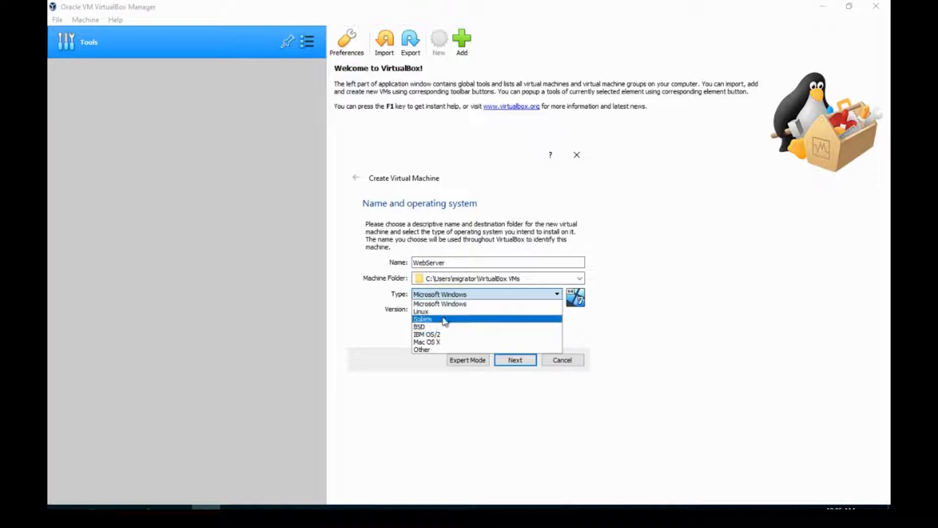
click(442, 312)
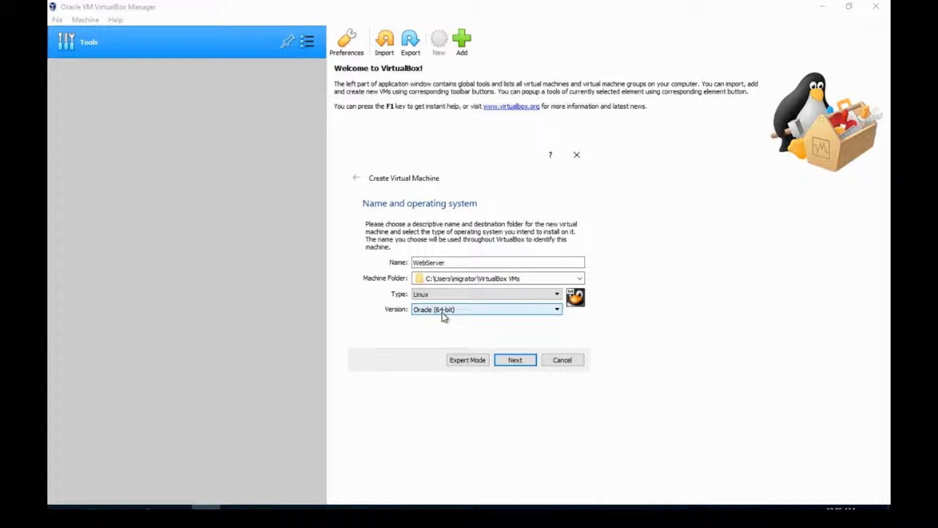
click(442, 312)
scroll(450, 341, down, 3)
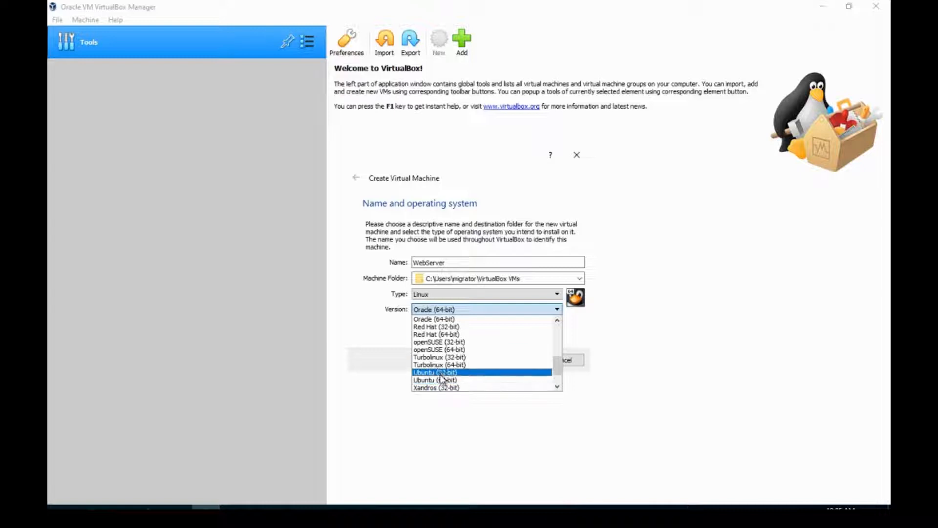
click(471, 381)
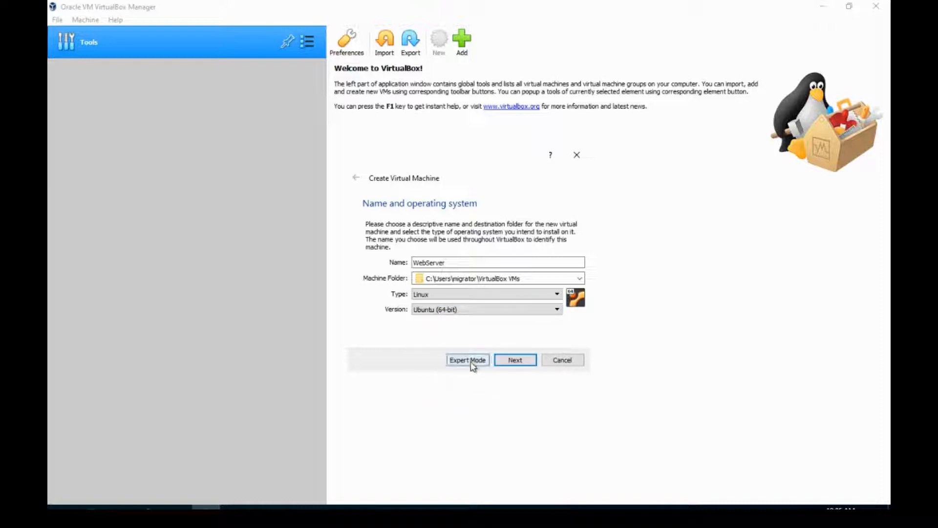
click(472, 363)
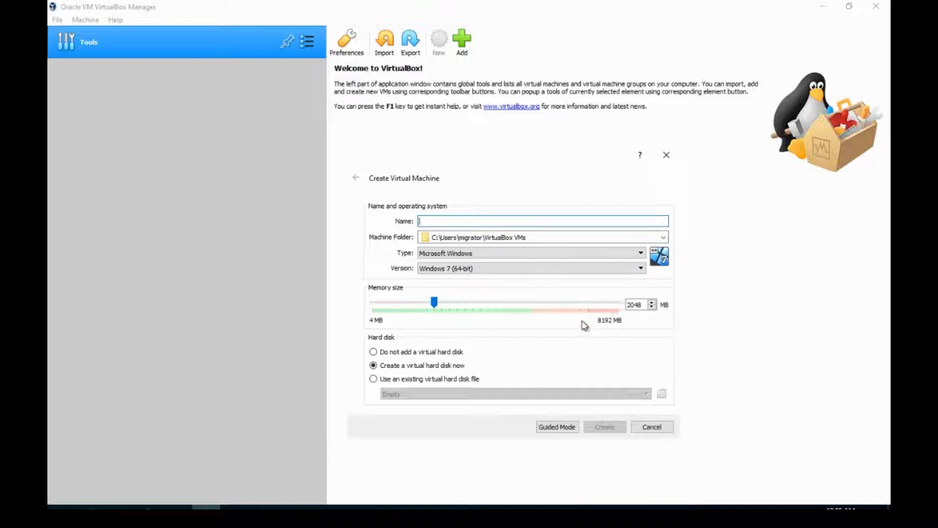
click(547, 430)
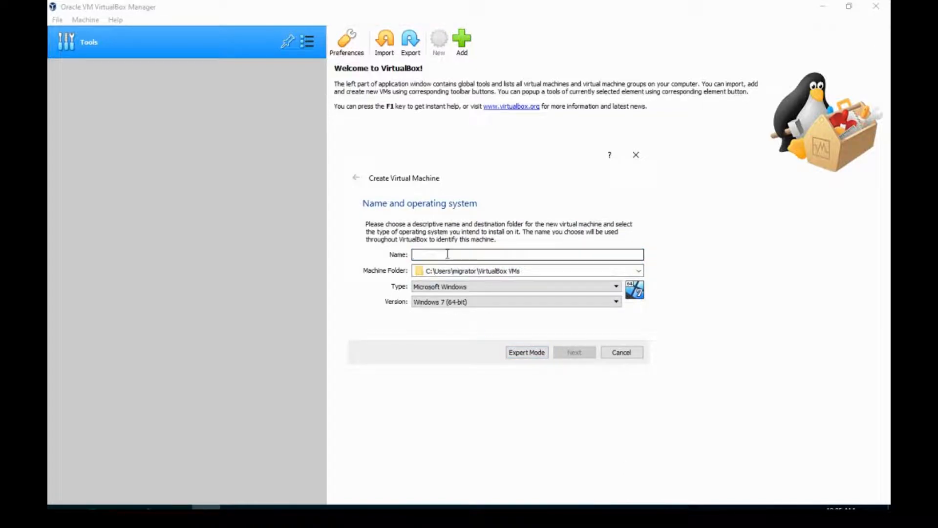
Name the virtual machine WebServer, set its type to Linux and version to Ubuntu (64-bit), and proceed to the memory settings
text(WebSe)
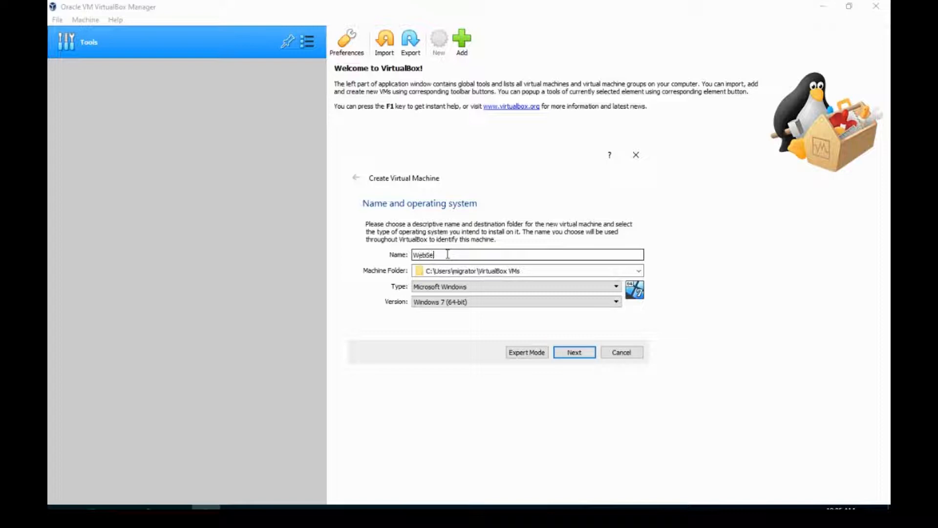
text(rver)
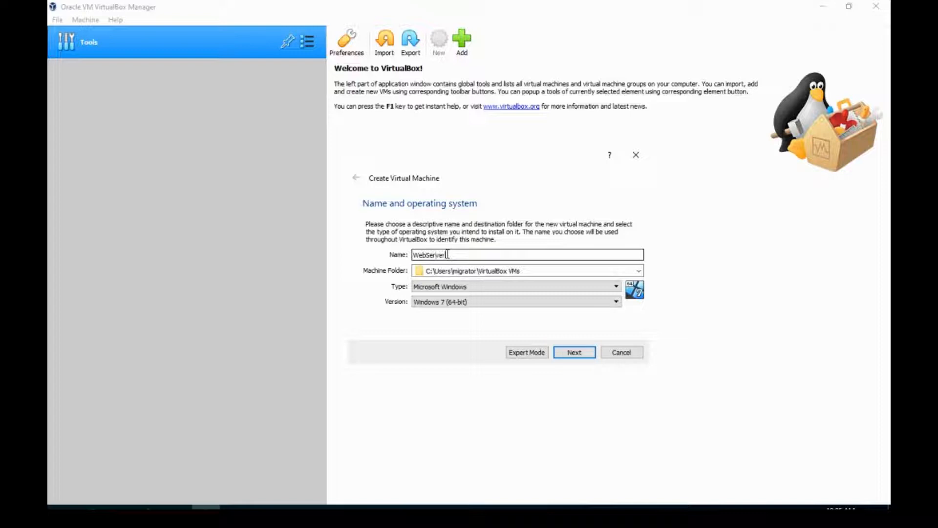
click(471, 287)
click(460, 304)
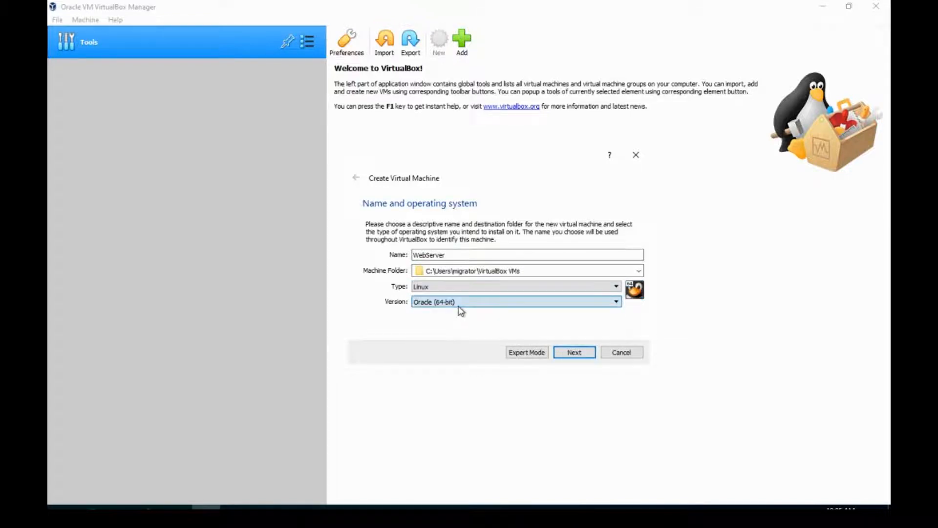
click(459, 303)
scroll(460, 321, down, 4)
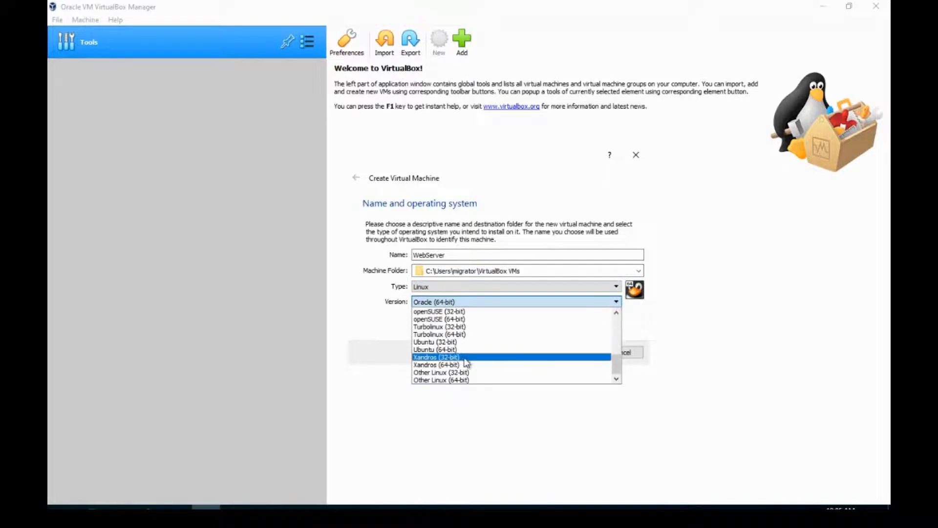
click(462, 350)
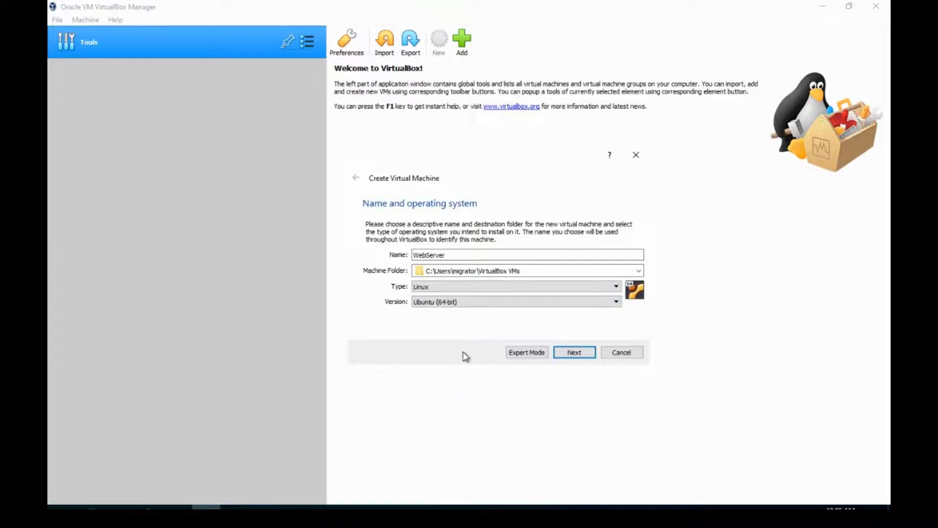
click(572, 359)
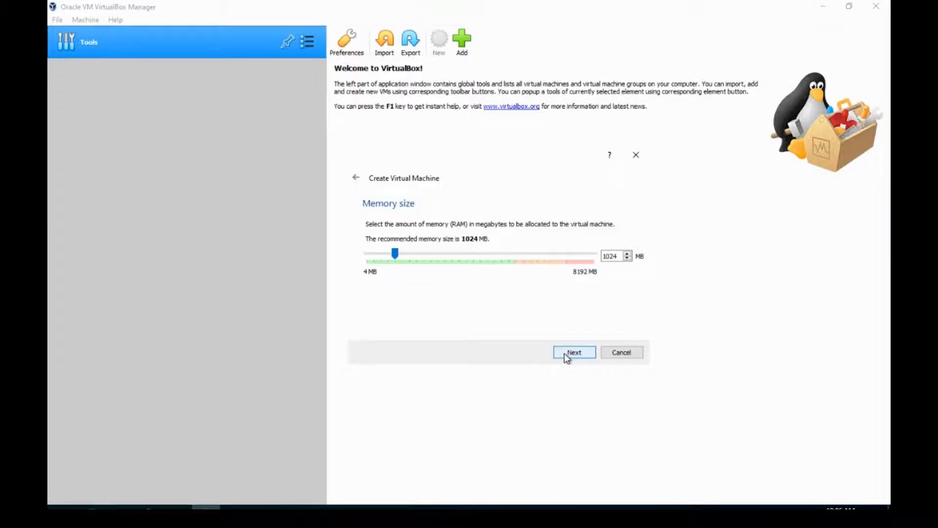
Accept 1024 MB of memory and create a new 30 GB dynamically allocated VDI hard disk for the virtual machine
click(566, 359)
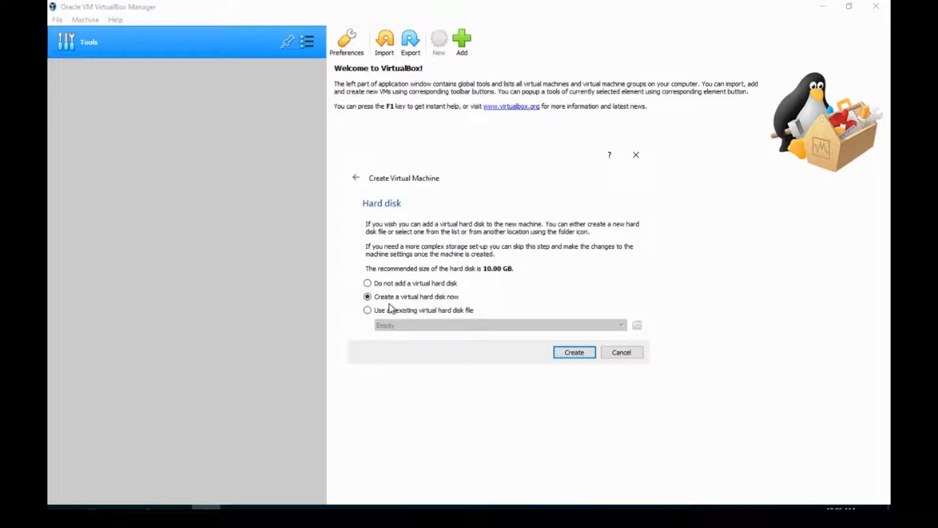
click(574, 352)
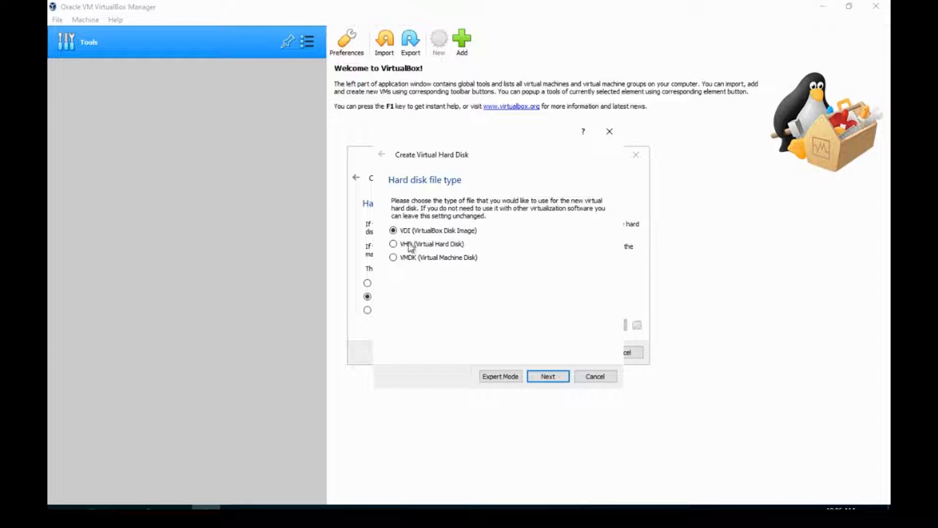
click(516, 376)
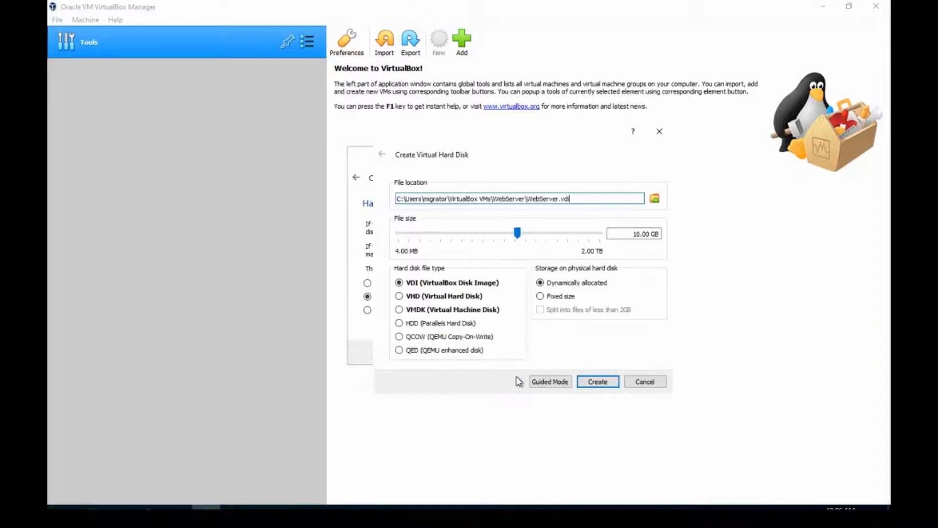
click(637, 234)
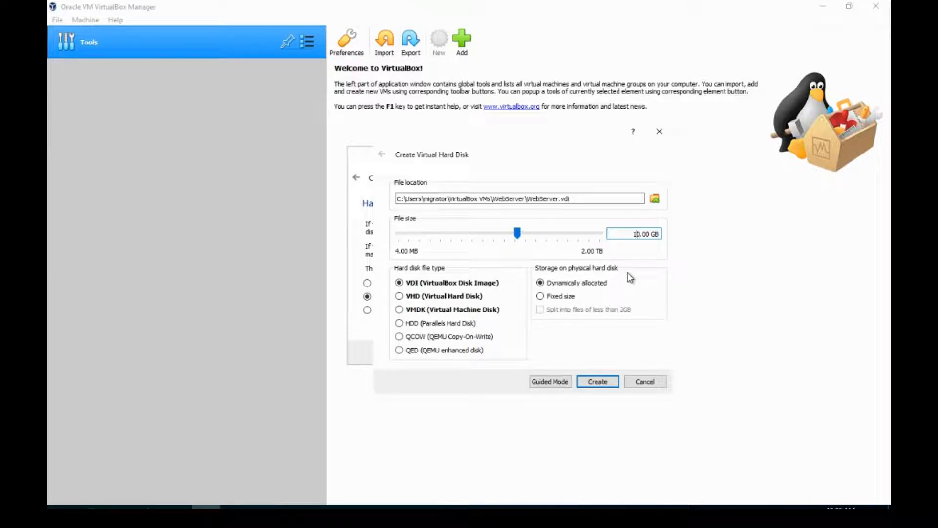
key(BackSpace)
text(3)
click(590, 383)
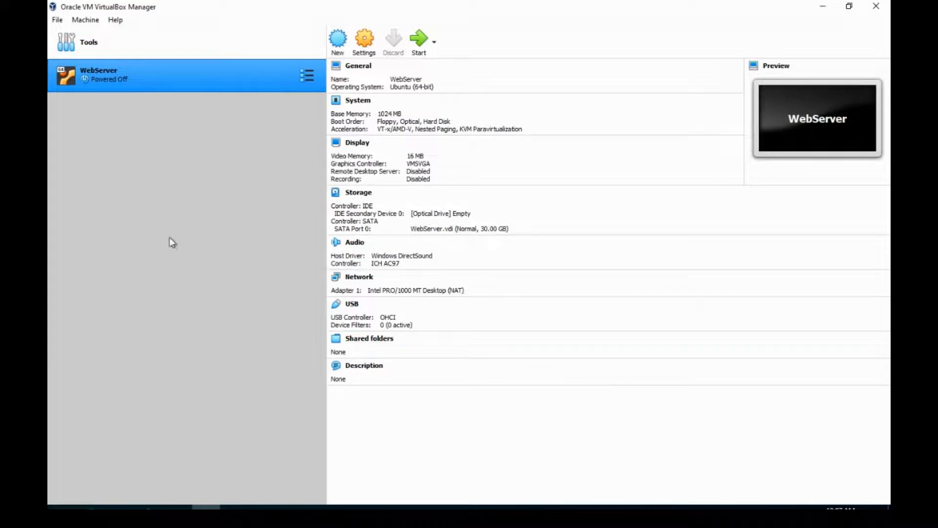
Start the WebServer virtual machine using ubuntu-18.04.6-desktop-amd64.iso from Downloads as its start-up disk
click(417, 53)
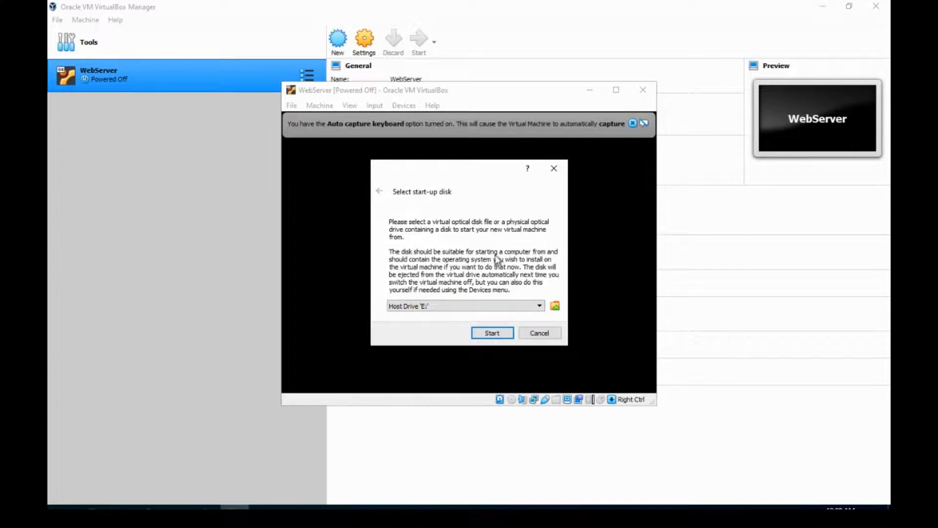
click(556, 306)
click(556, 308)
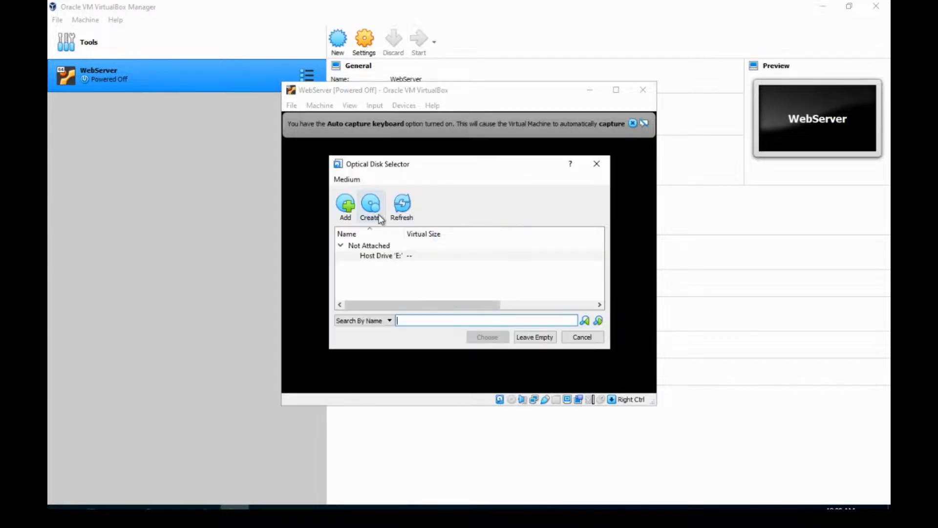
click(346, 214)
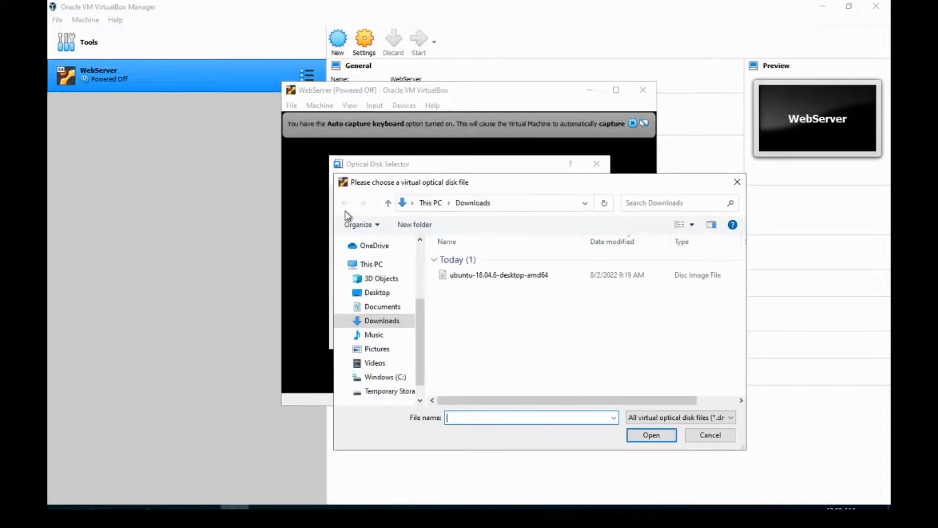
click(484, 277)
click(652, 435)
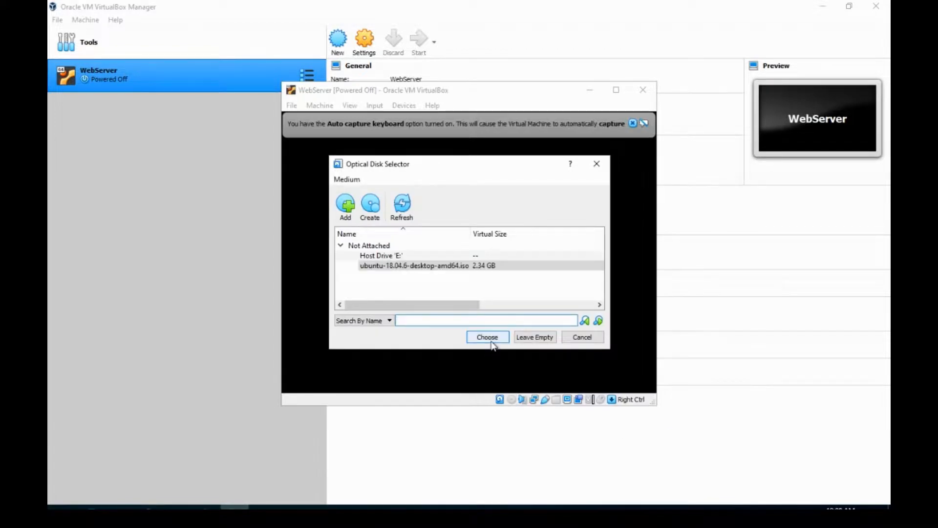
click(488, 337)
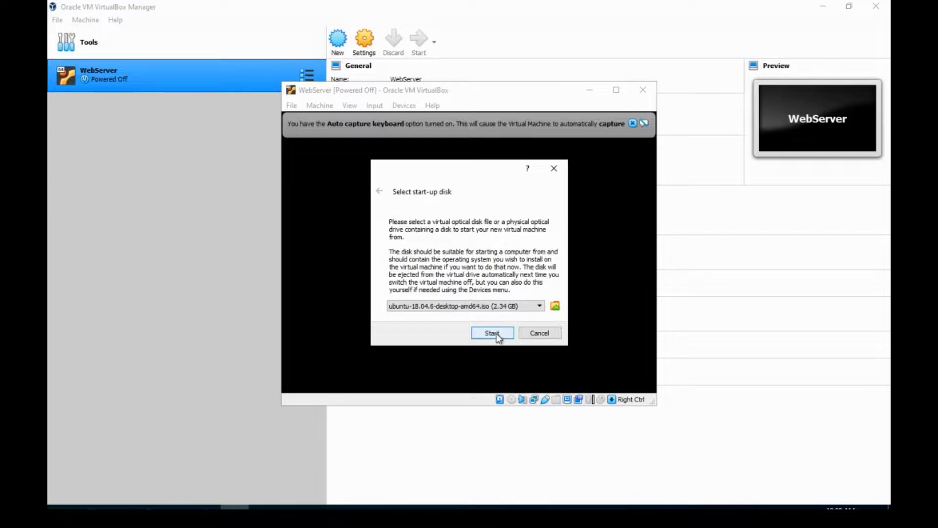
click(492, 333)
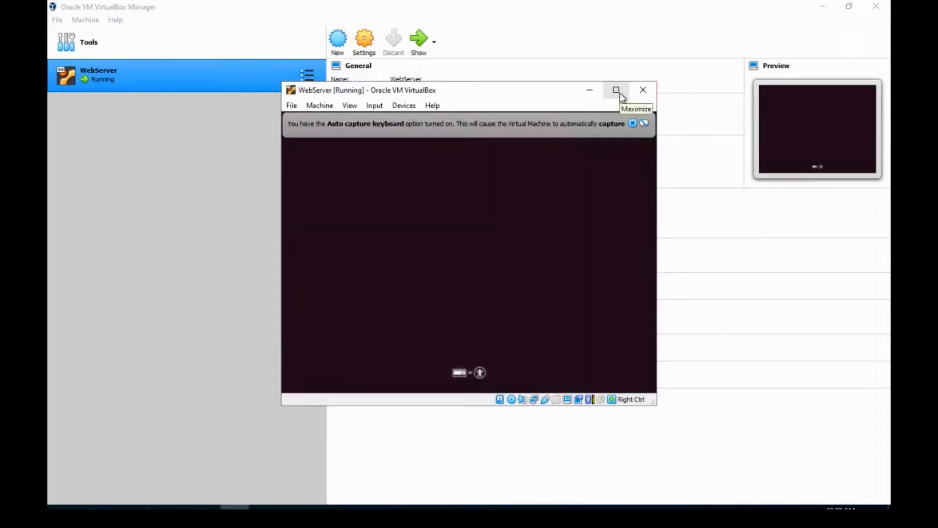
Dismiss the auto capture keyboard notice and proceed through the Ubuntu installer with English and the English (US) - English (Macintosh) keyboard layout
click(633, 123)
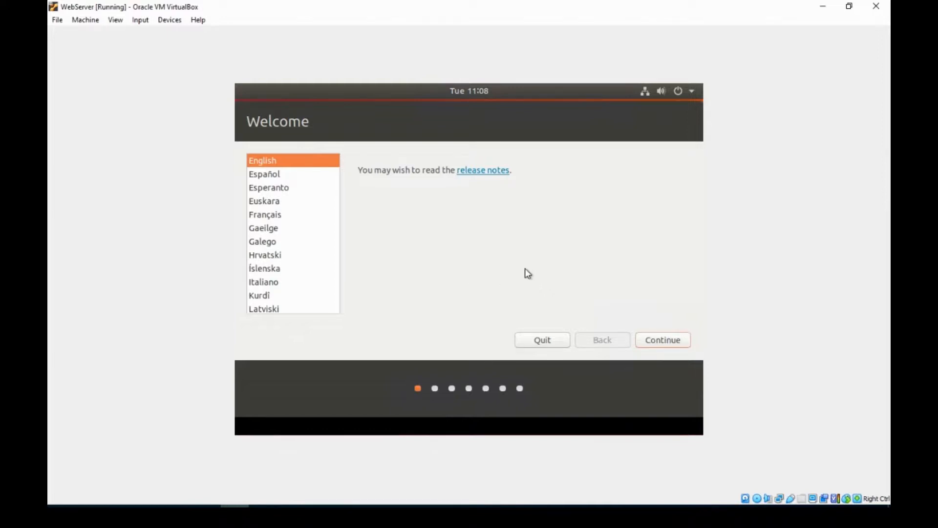
click(667, 339)
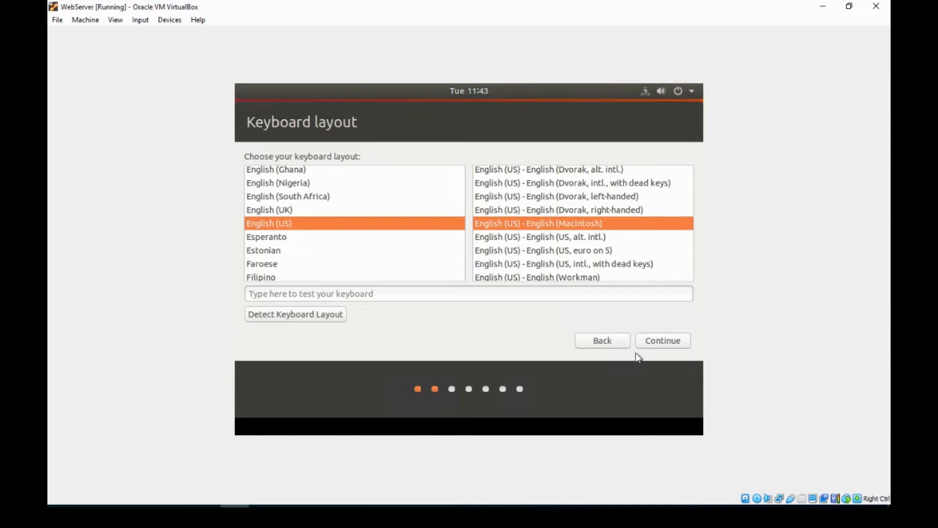
click(650, 344)
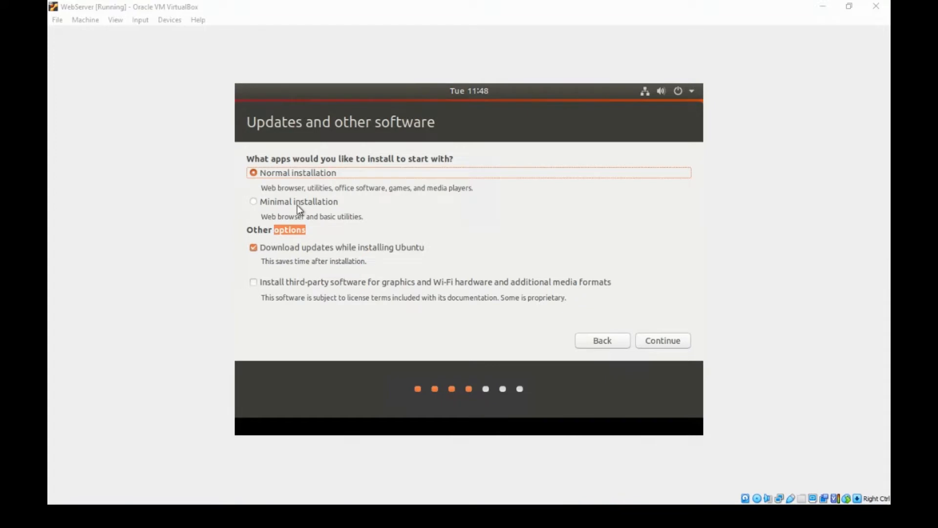
Choose a minimal installation without downloading updates, and start installing with the Erase disk and install Ubuntu option
click(254, 202)
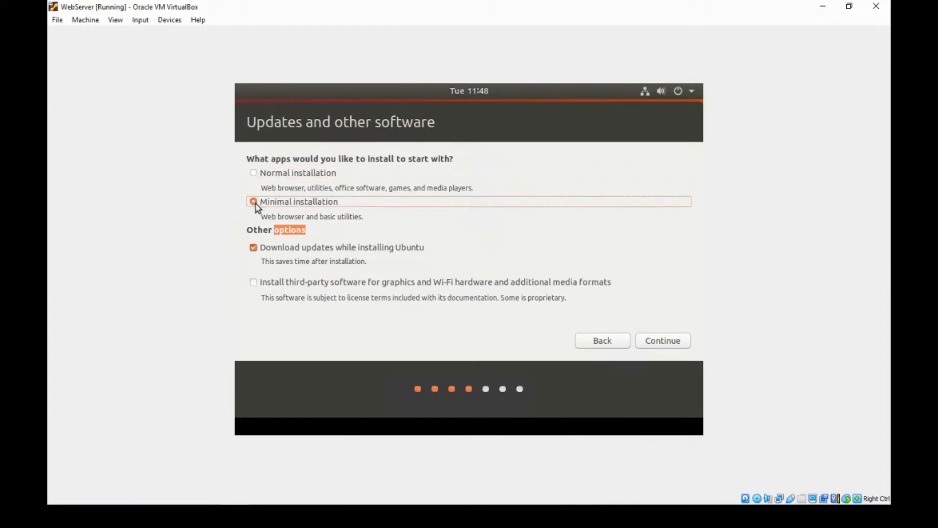
click(253, 248)
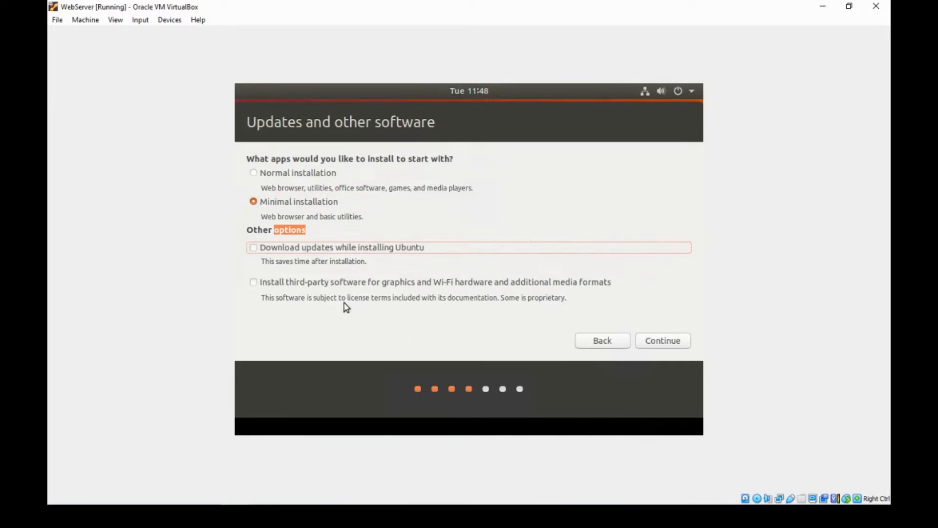
click(658, 341)
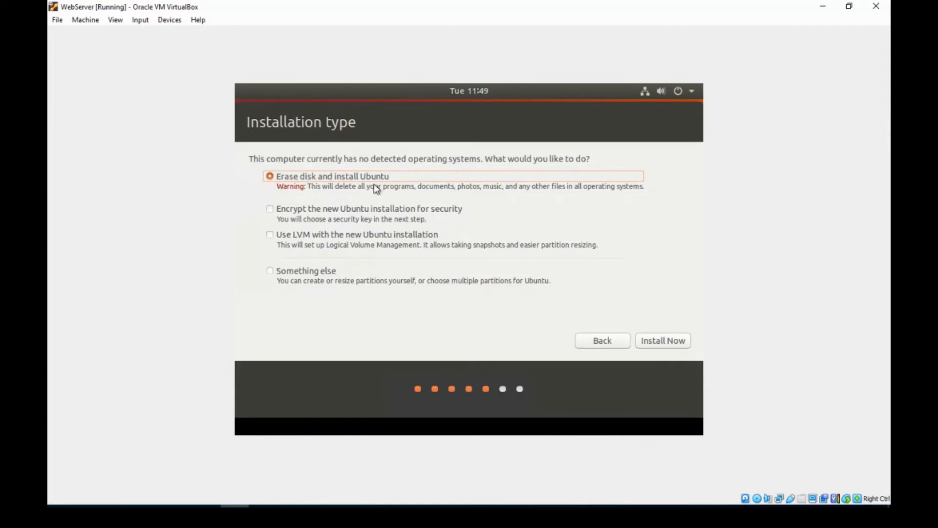
click(657, 339)
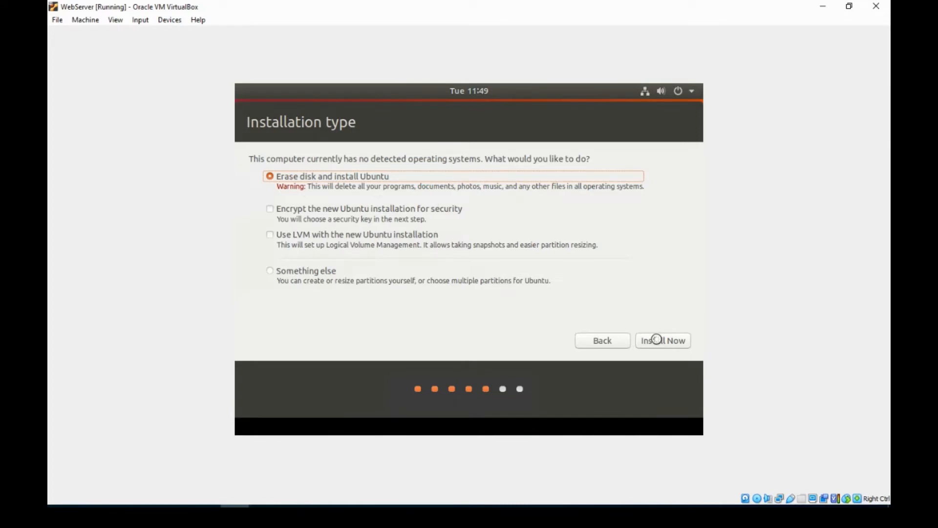